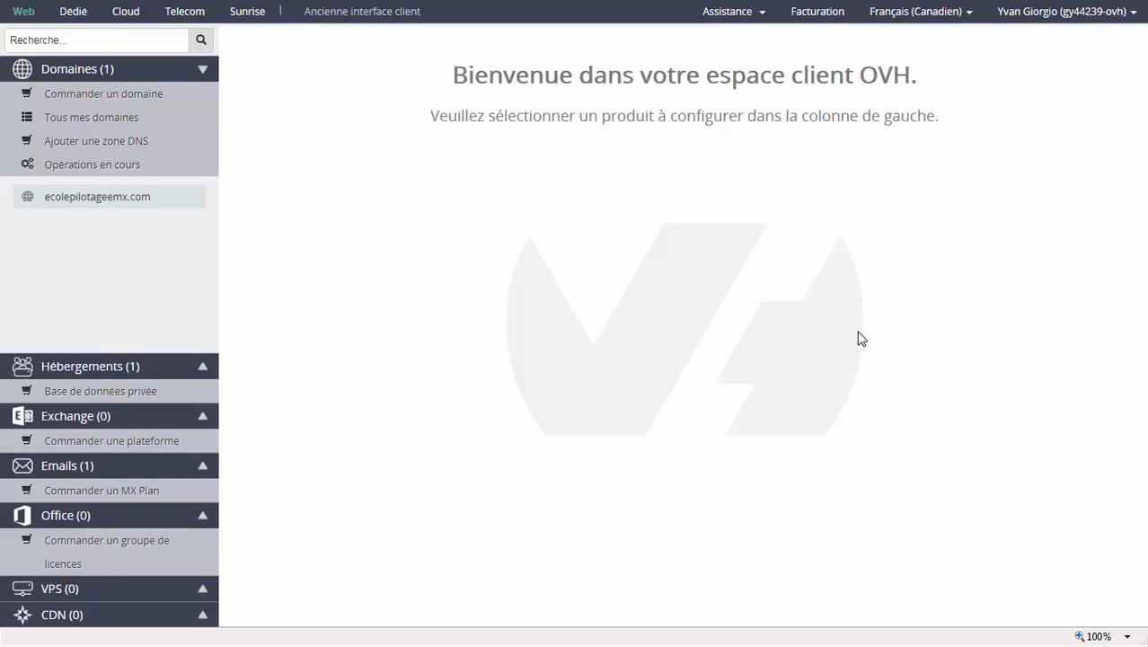
pyautogui.press('F11')
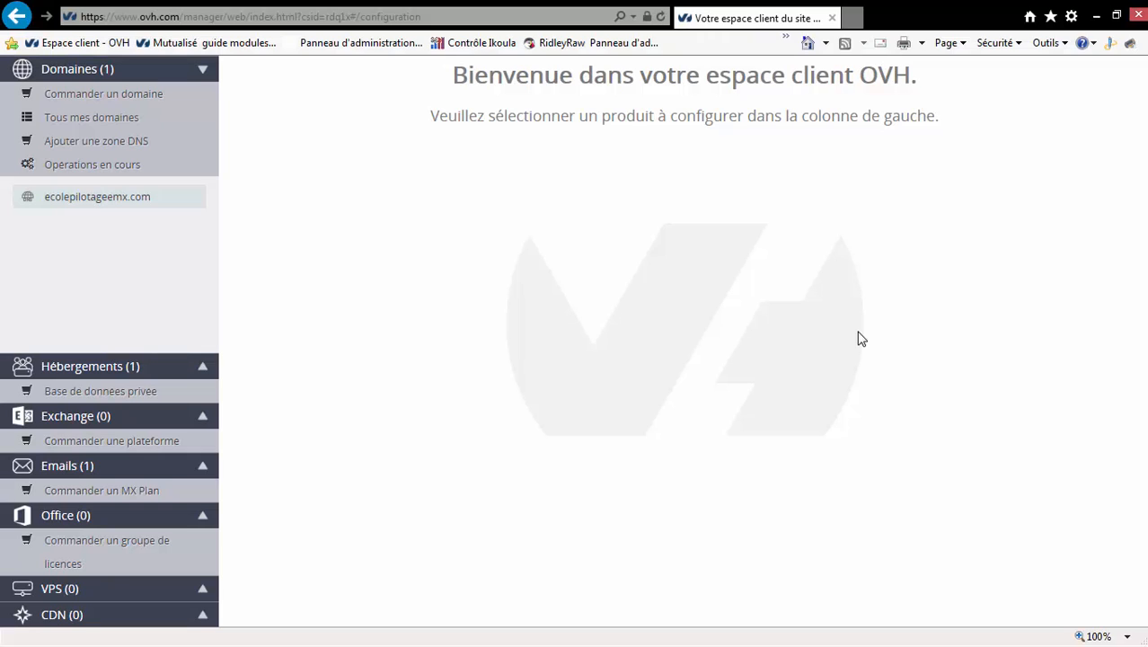
pyautogui.press('F11')
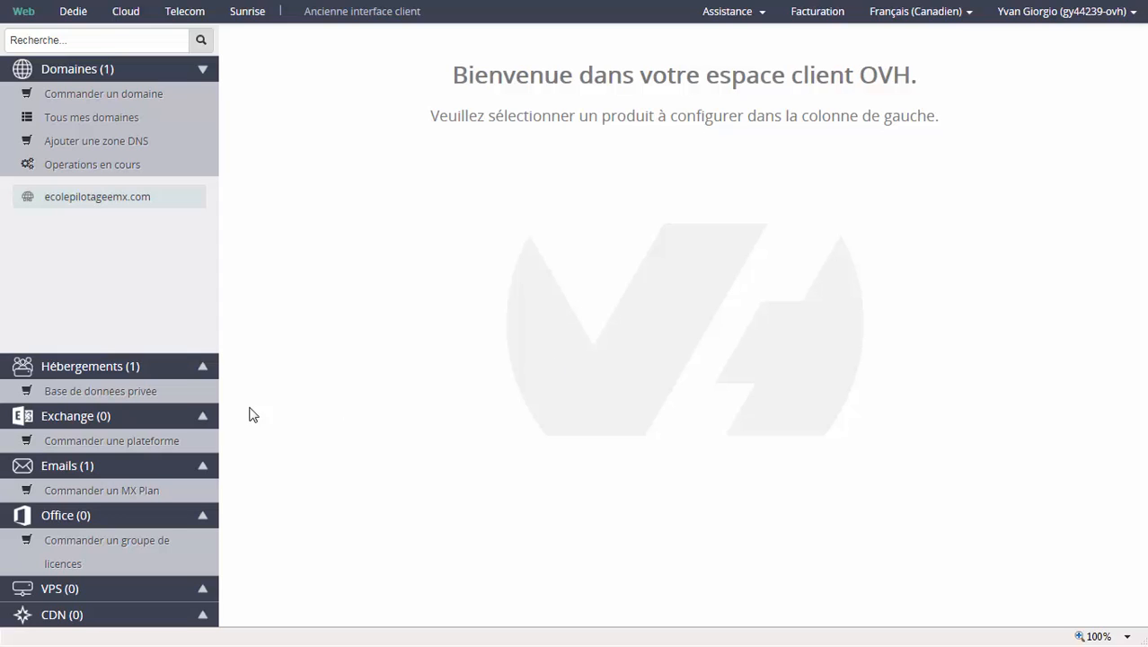
# Step: Open the one-click modules page of the ecolepilotageemx.com web hosting
pyautogui.click(109, 367)
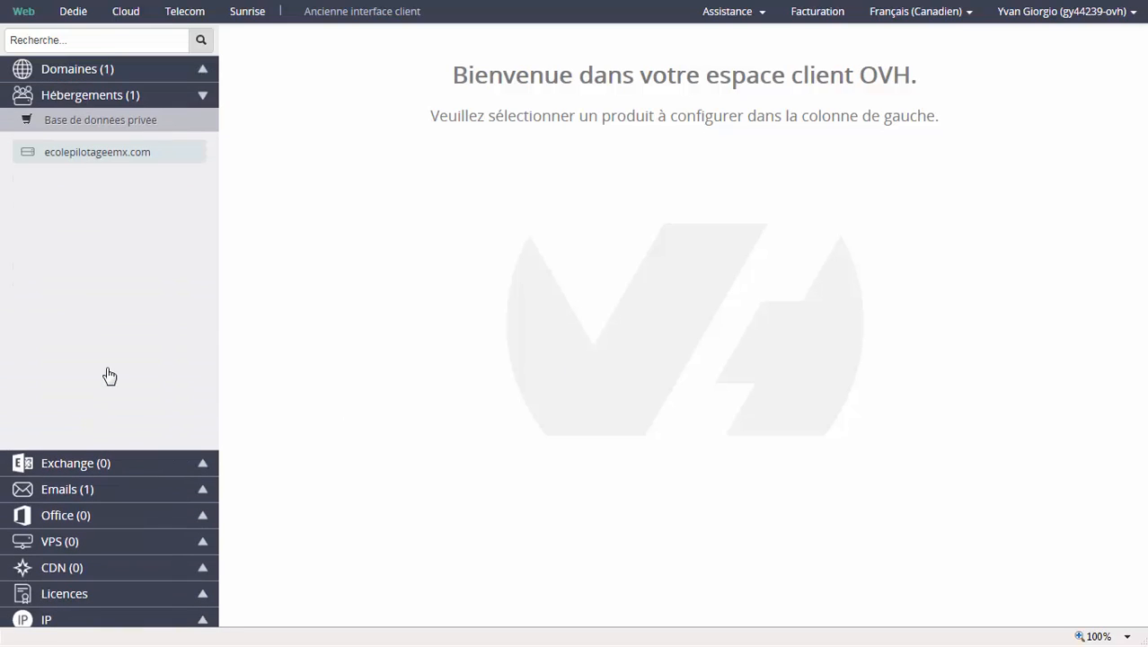
pyautogui.click(120, 163)
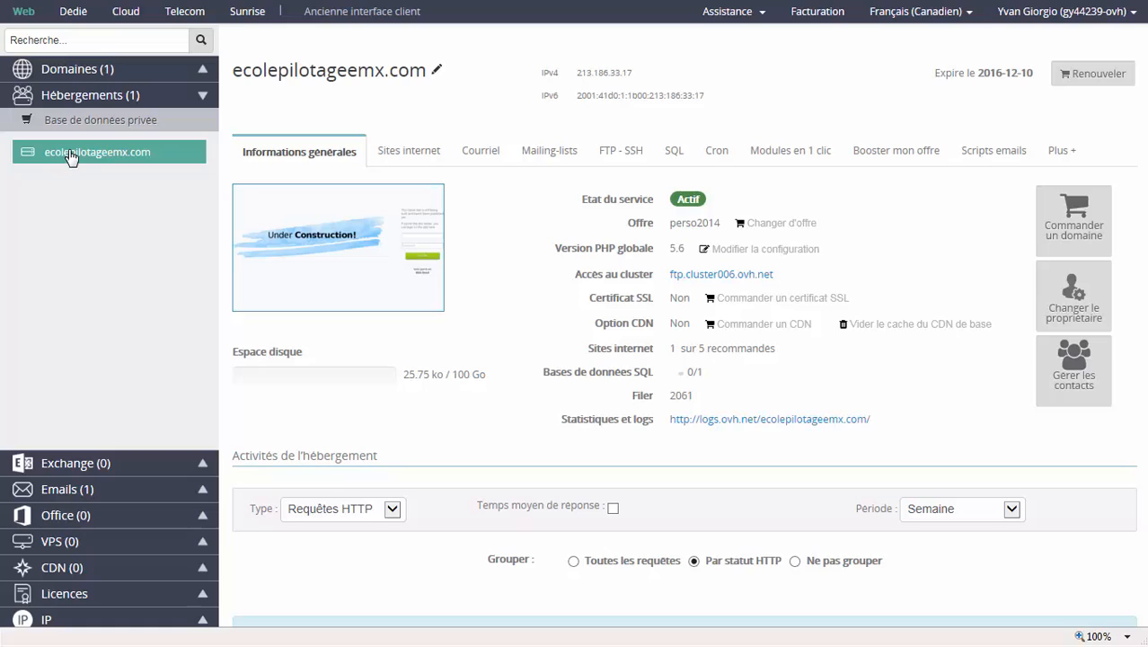
pyautogui.click(793, 153)
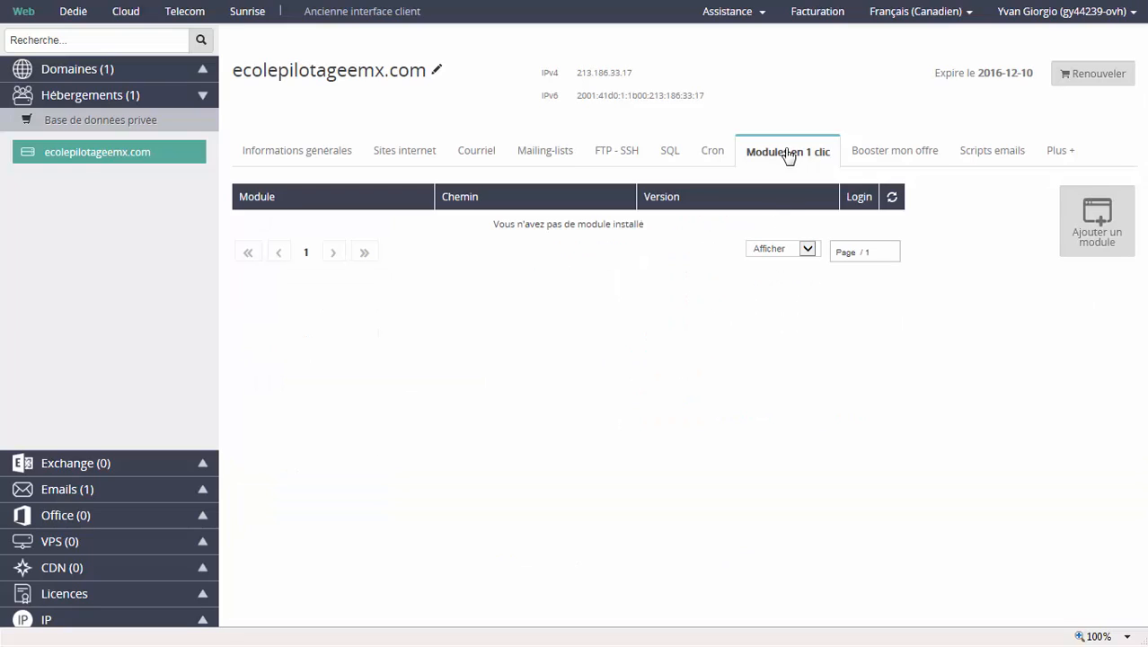
# Step: Add a WordPress module to the hosting and install it with the advanced installation mode left off
pyautogui.click(1094, 231)
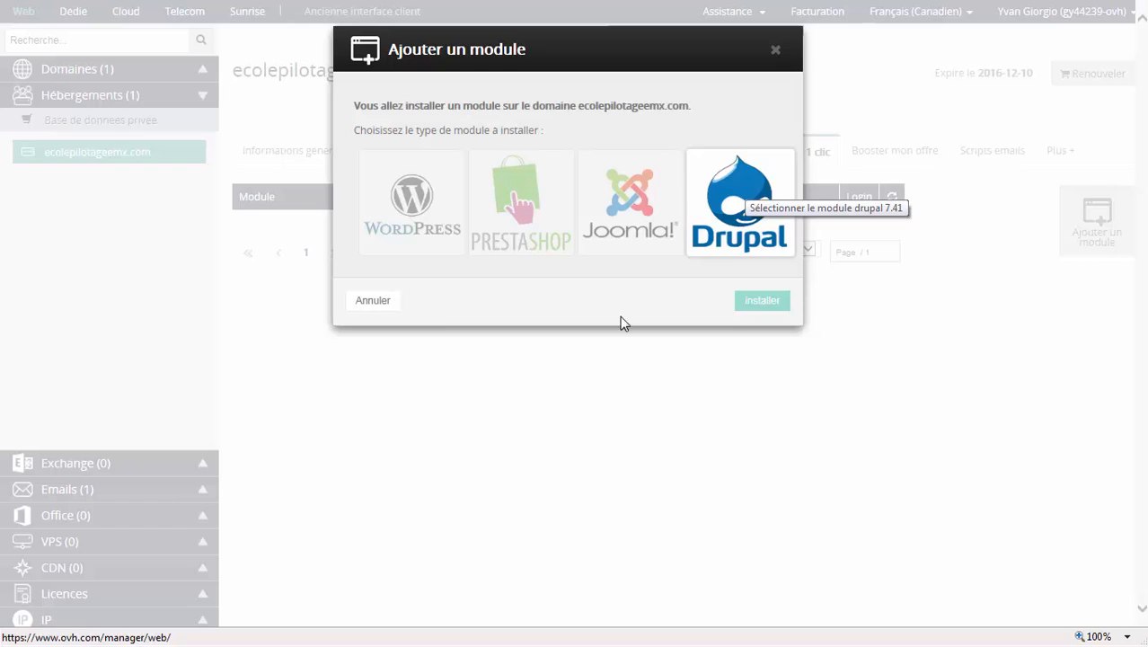
pyautogui.click(433, 205)
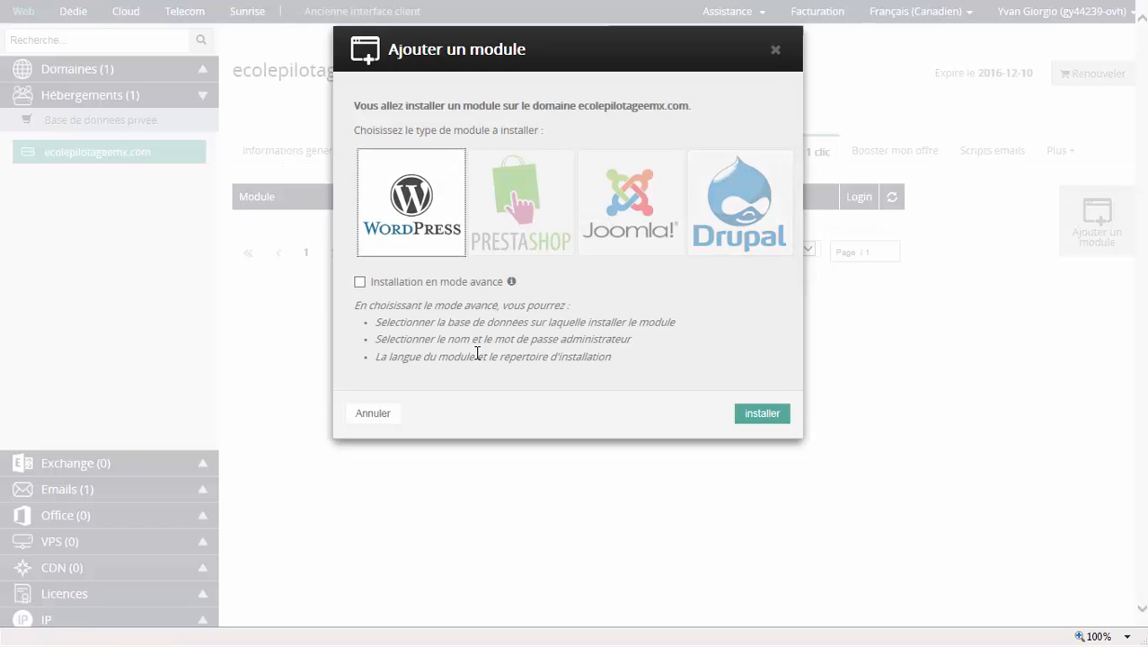
pyautogui.click(435, 287)
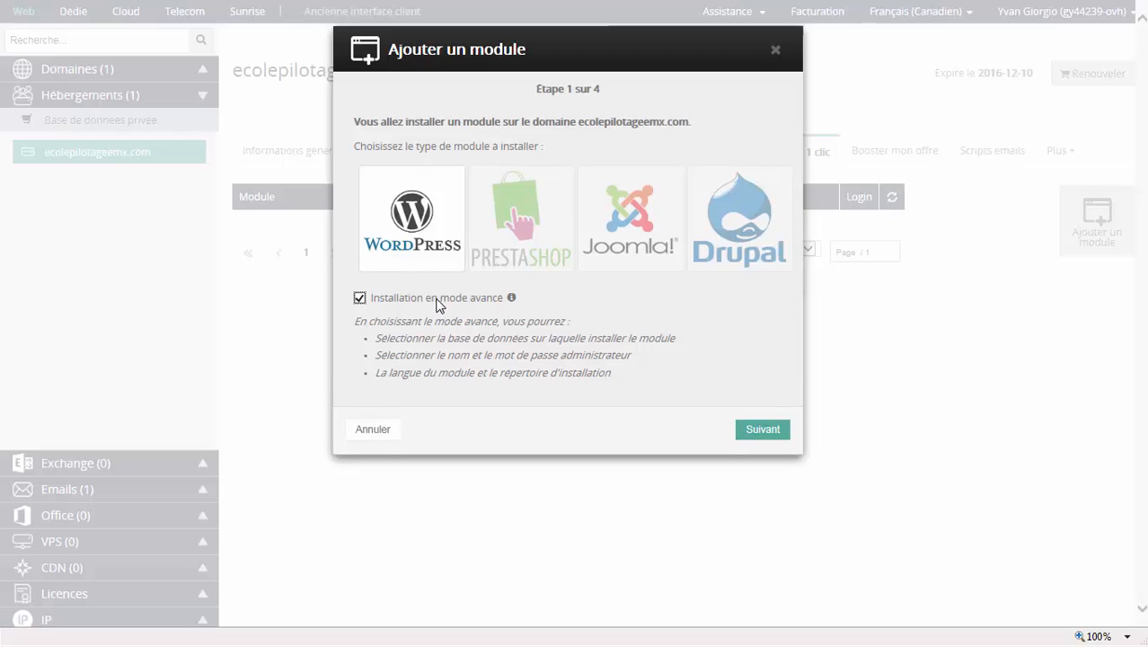
pyautogui.click(435, 299)
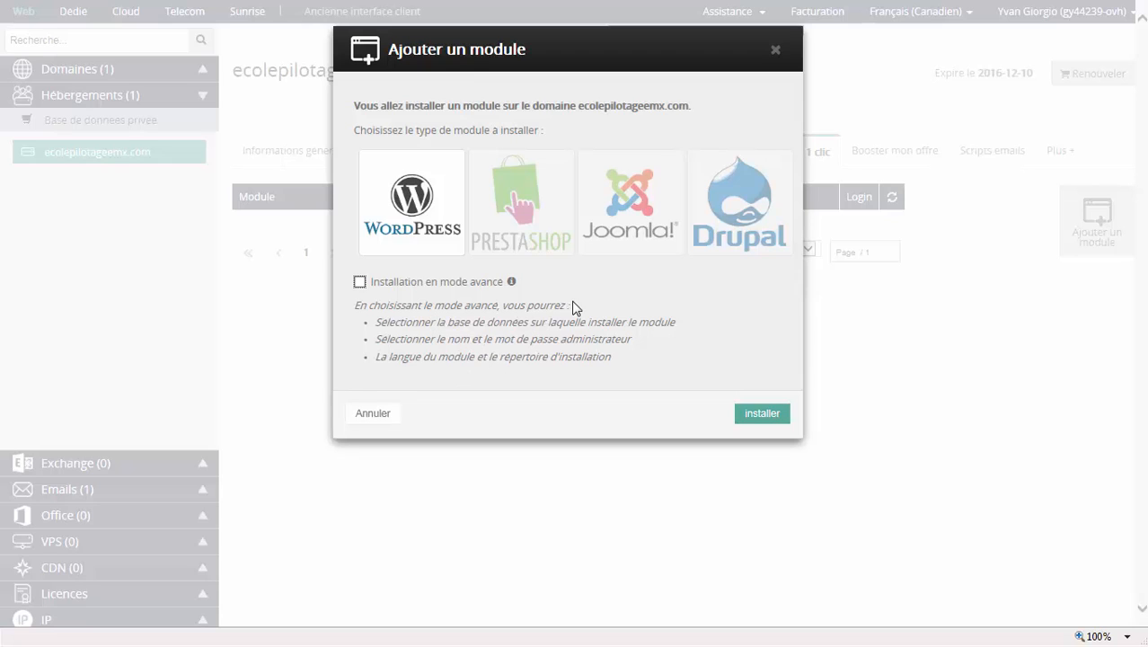
pyautogui.click(763, 414)
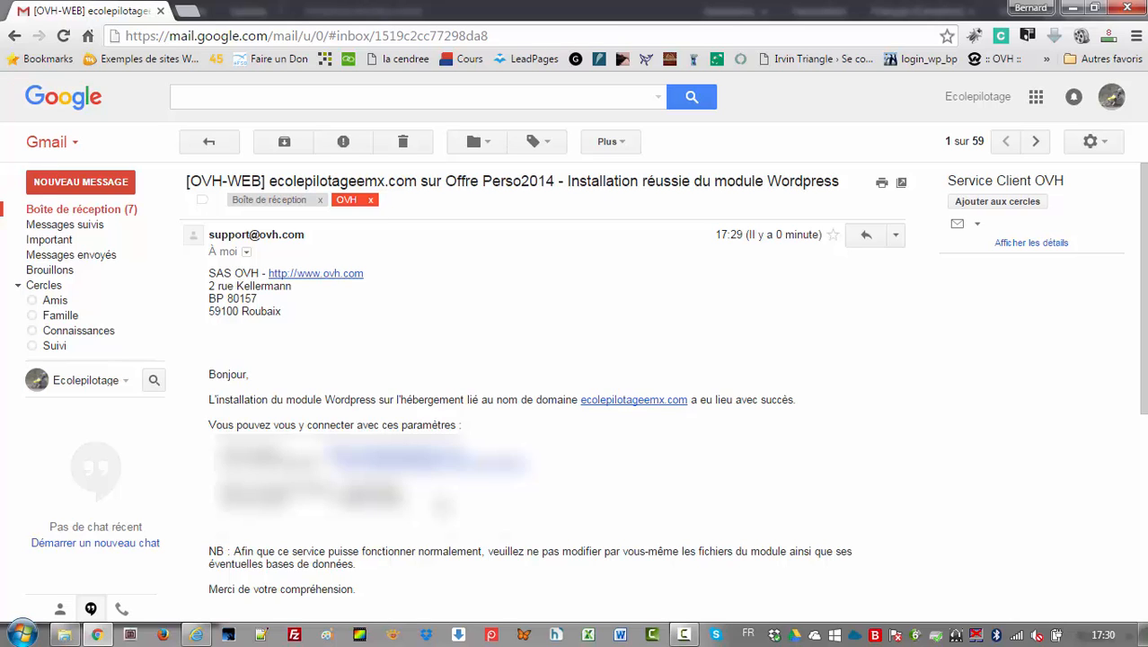
# Step: Switch from Gmail to the OVH customer area and examine the hosting's SQL database name and server address
pyautogui.hotkey('alt', 'Tab')
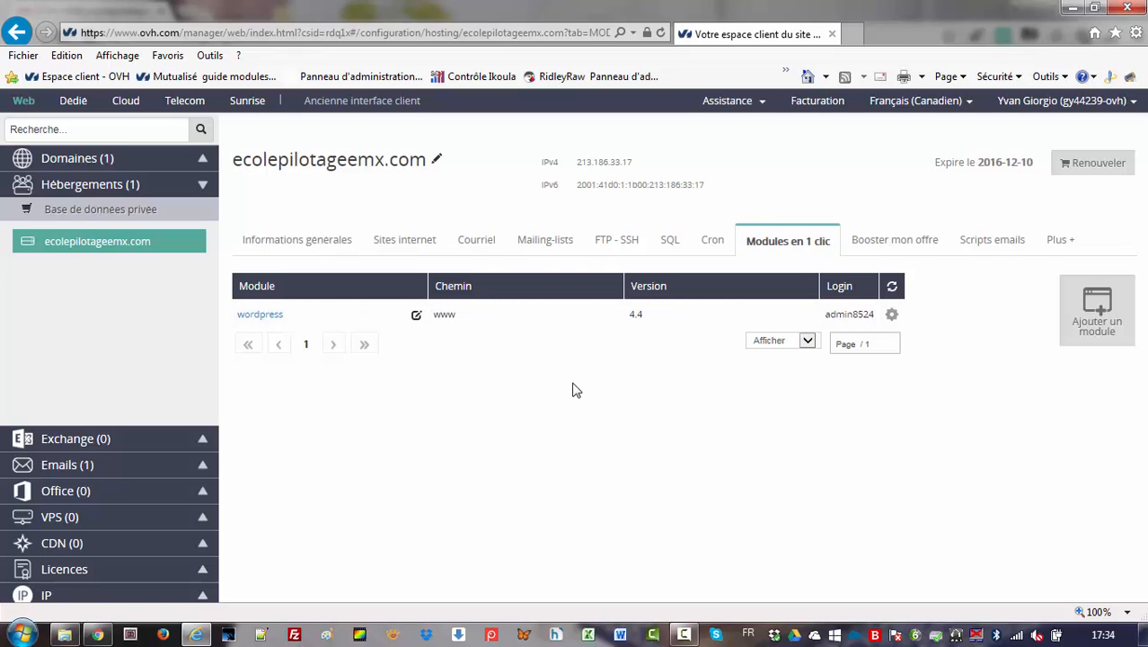
pyautogui.click(669, 243)
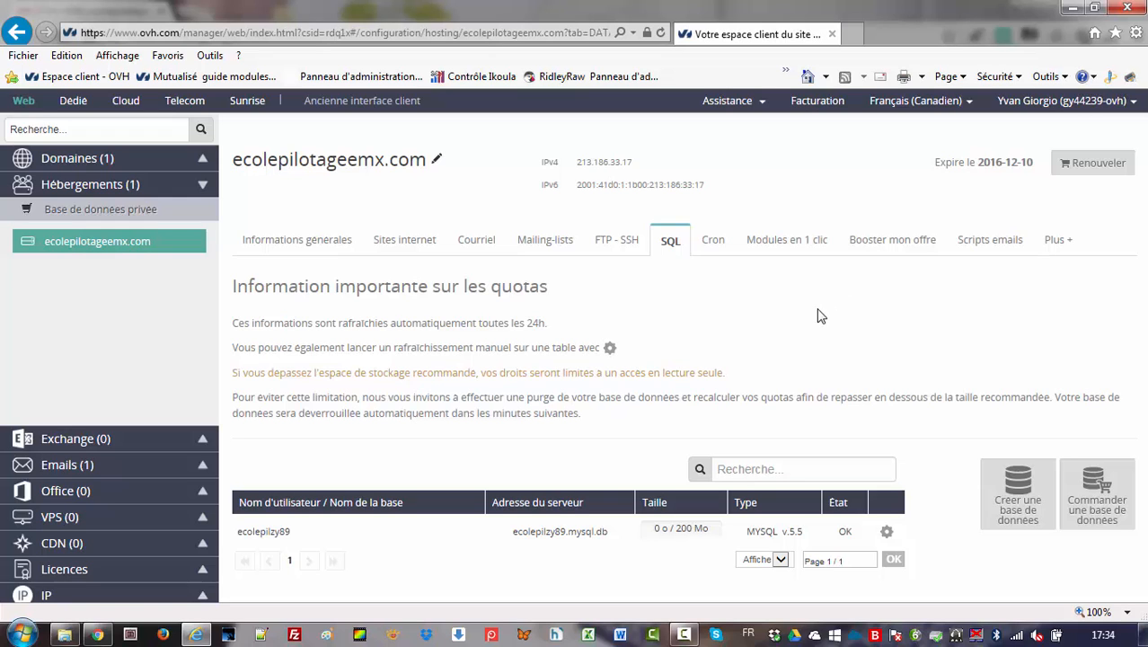
pyautogui.press('F11')
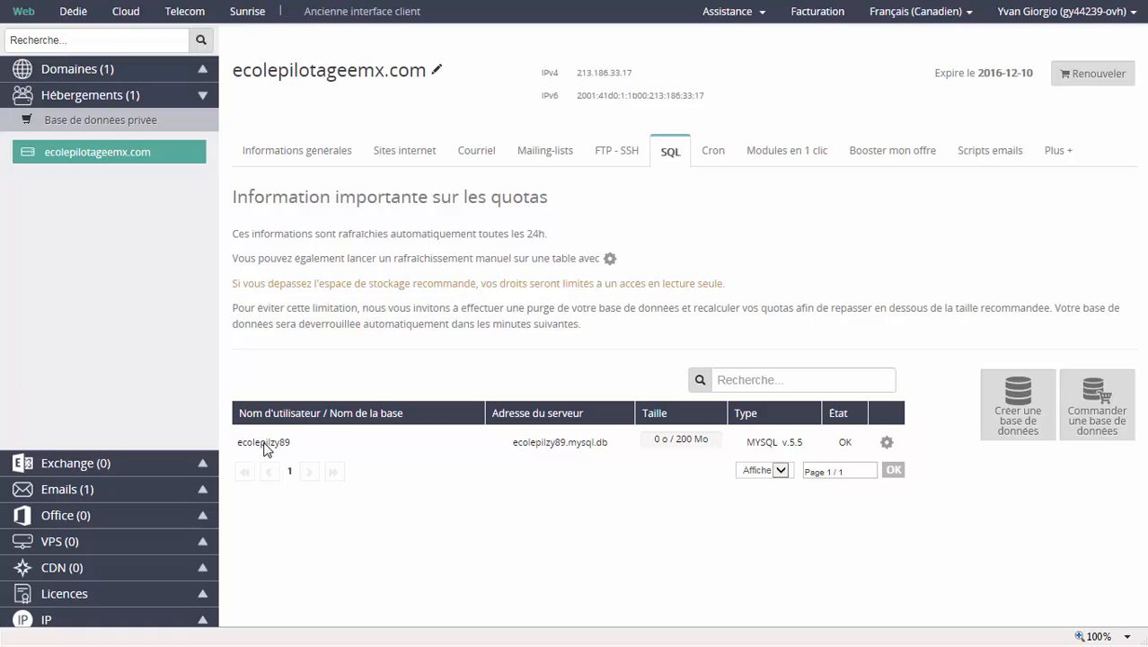
pyautogui.moveTo(542, 449)
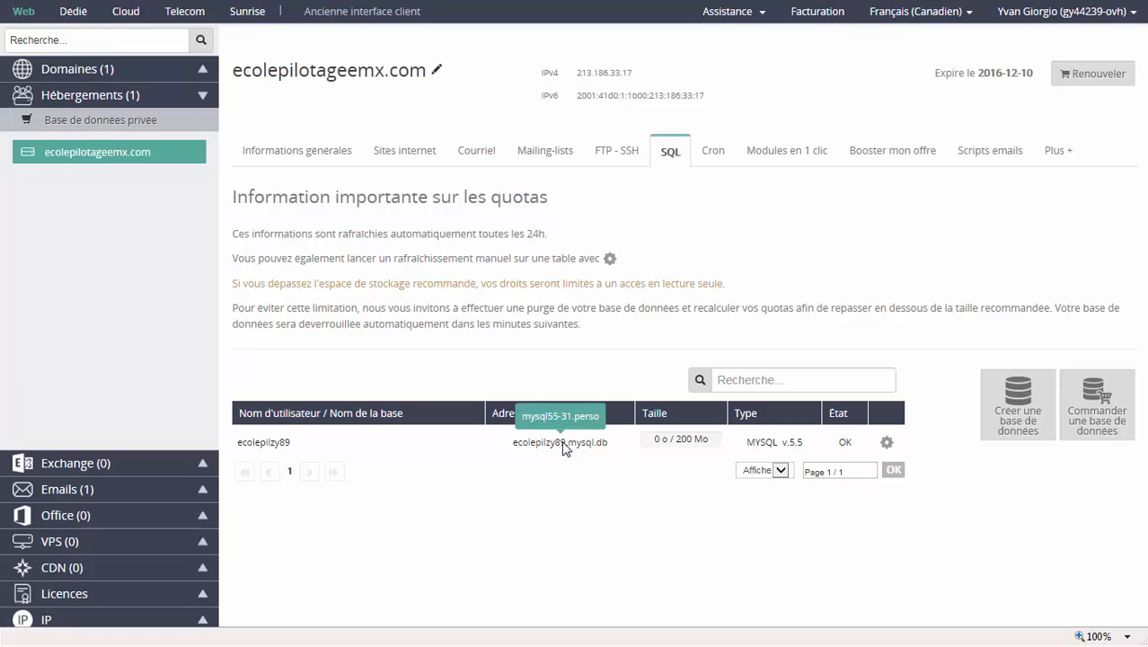
pyautogui.press('F11')
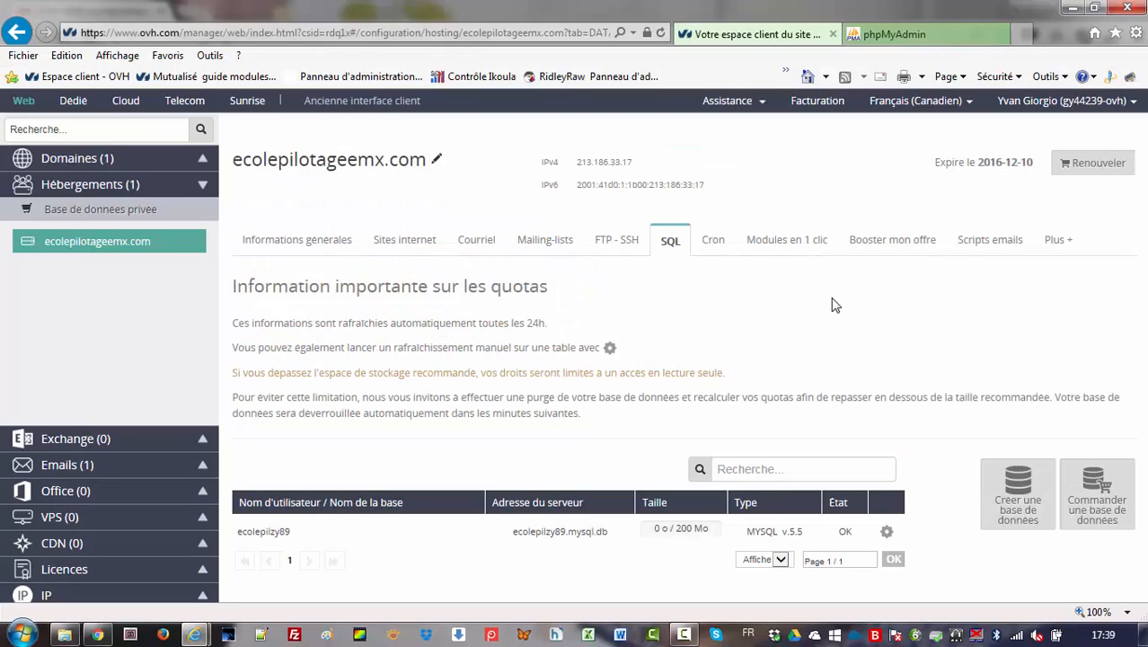
# Step: Change the password of the ecolepilzy89 database, entering and confirming the new database password
pyautogui.click(886, 532)
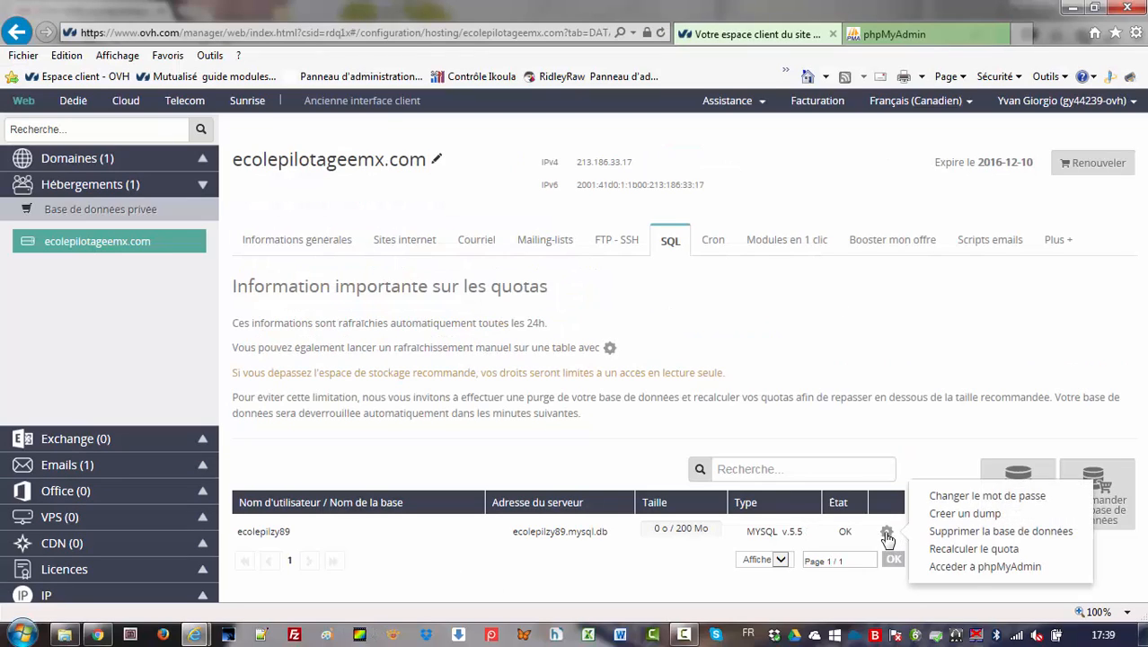
pyautogui.click(985, 500)
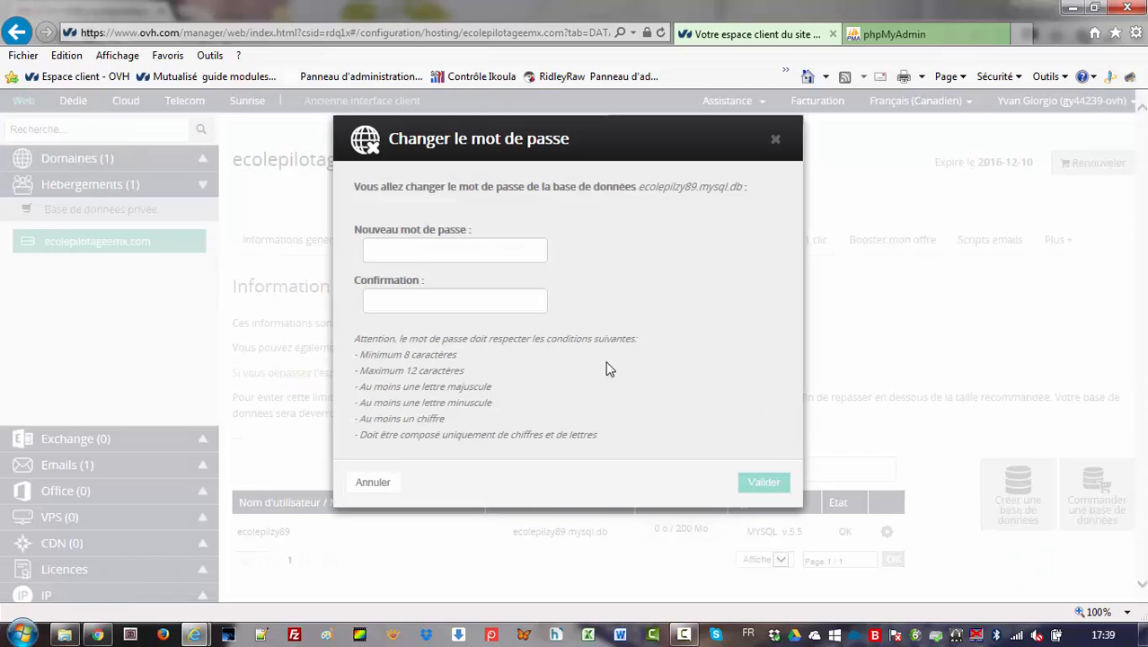
pyautogui.click(413, 247)
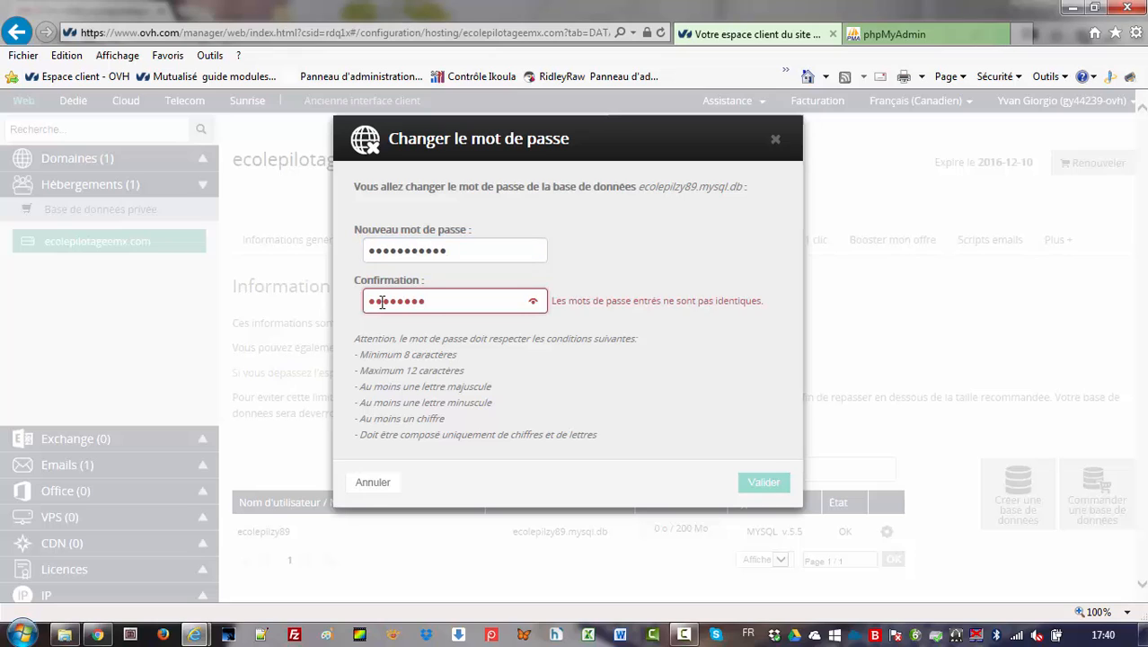
pyautogui.write('*')
pyautogui.write('**')
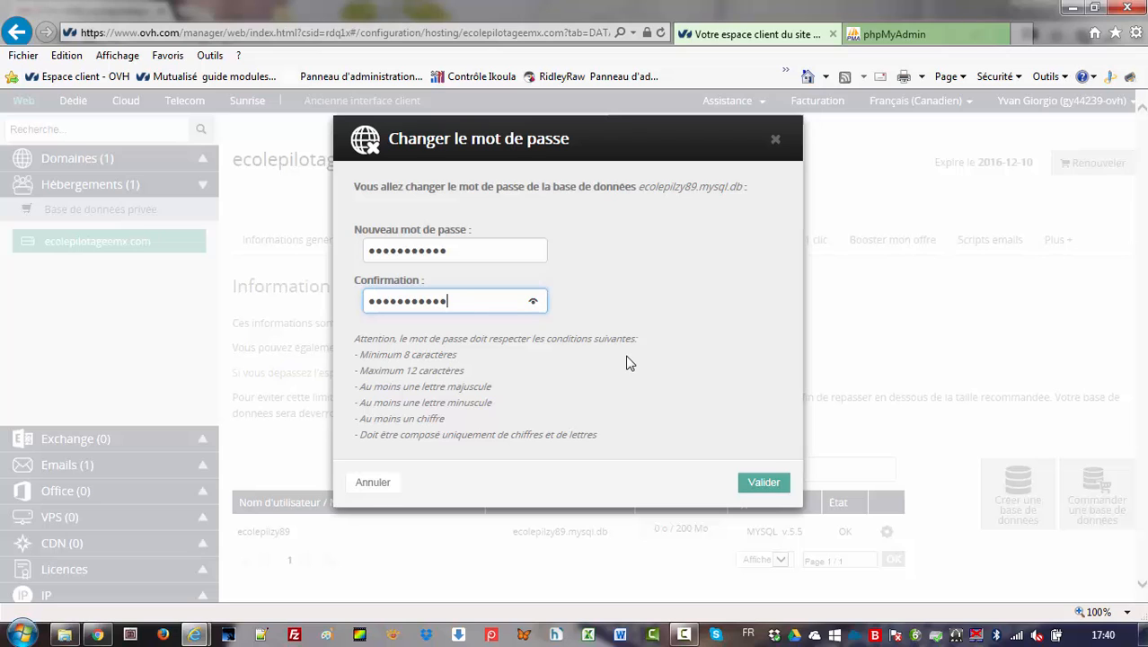
pyautogui.click(763, 483)
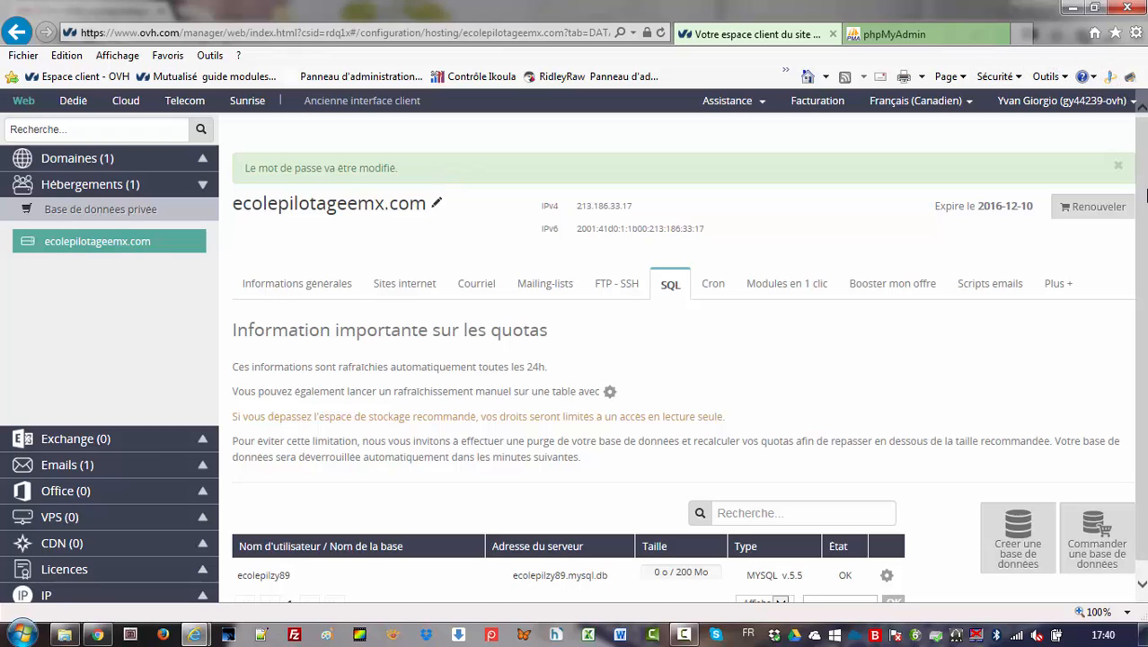
pyautogui.moveTo(1142, 187); pyautogui.dragTo(1143, 206)
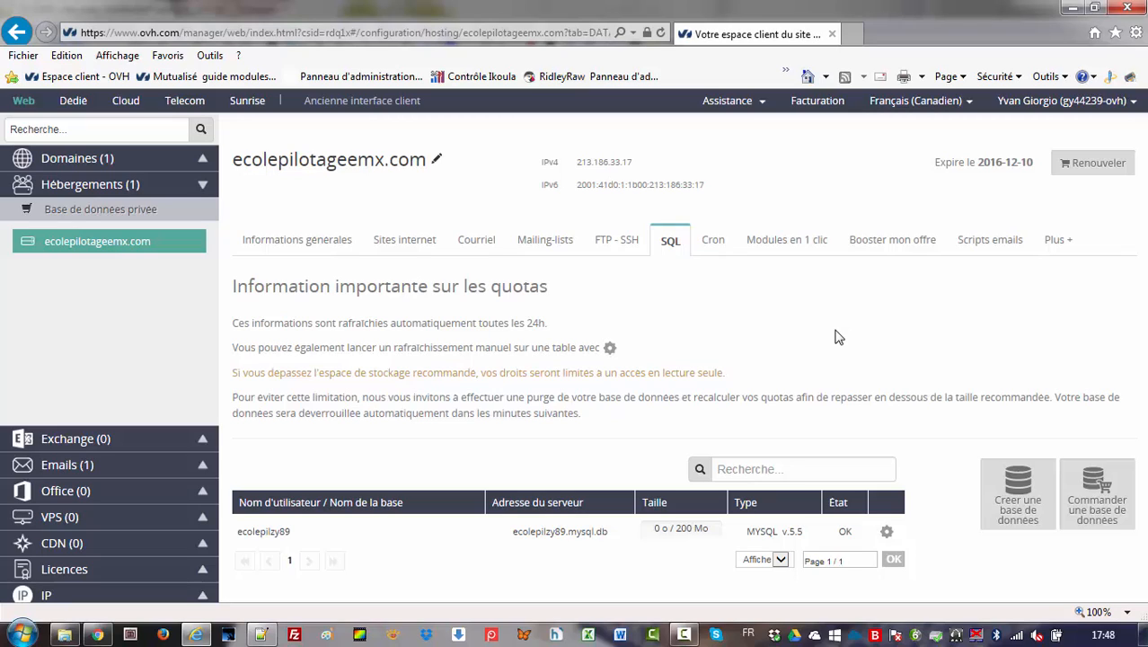
# Step: Access phpMyAdmin for the ecolepilzy89 database and log in by pasting the database password
pyautogui.click(887, 536)
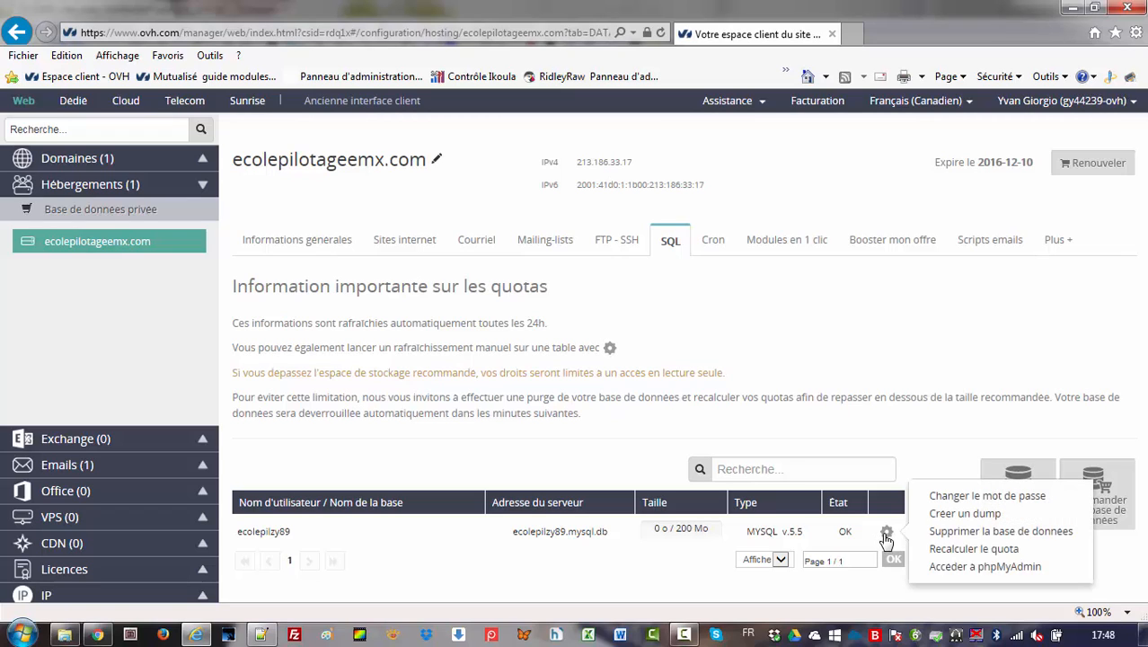
pyautogui.click(961, 570)
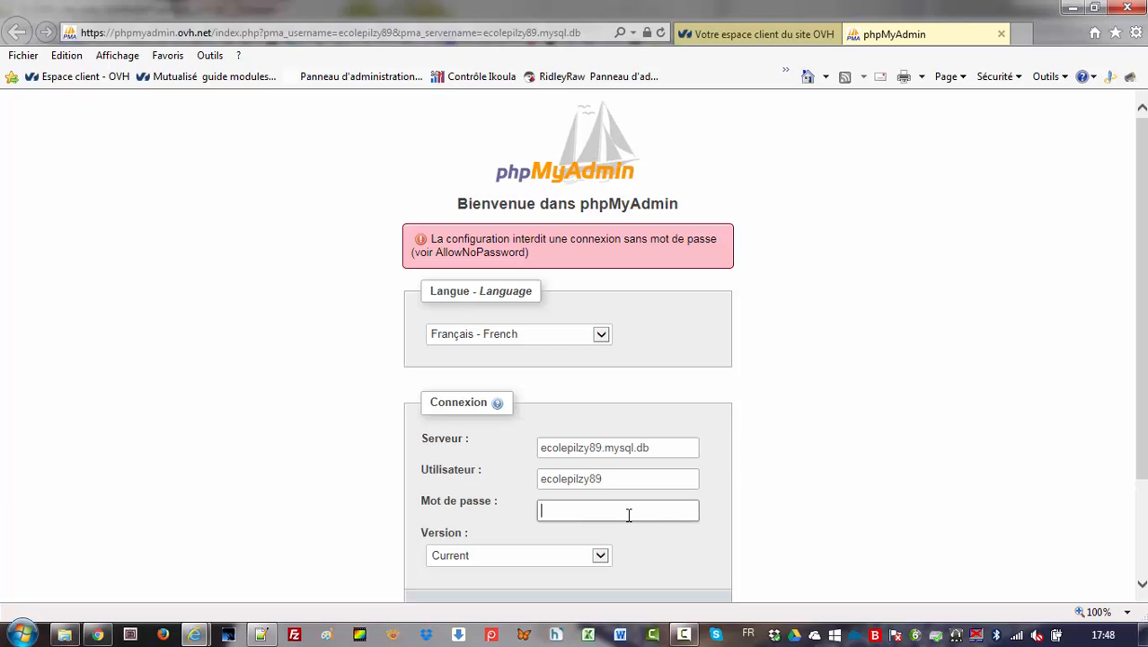
pyautogui.rightClick(629, 514)
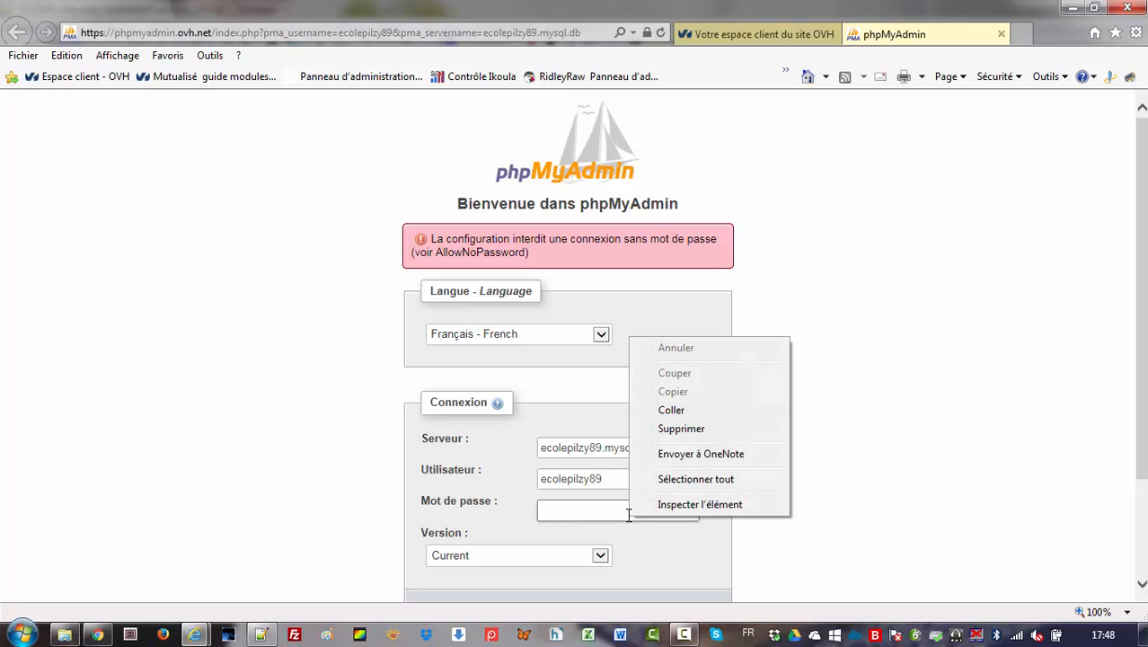
pyautogui.click(685, 410)
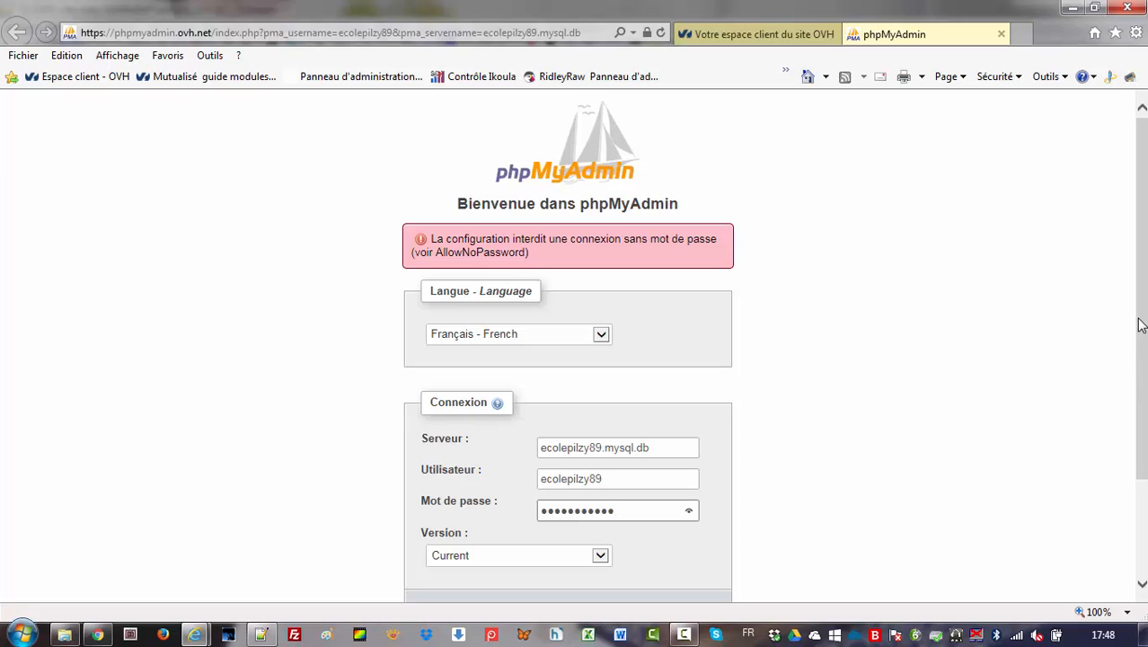
pyautogui.scroll(-2, 1138, 332)
pyautogui.click(680, 495)
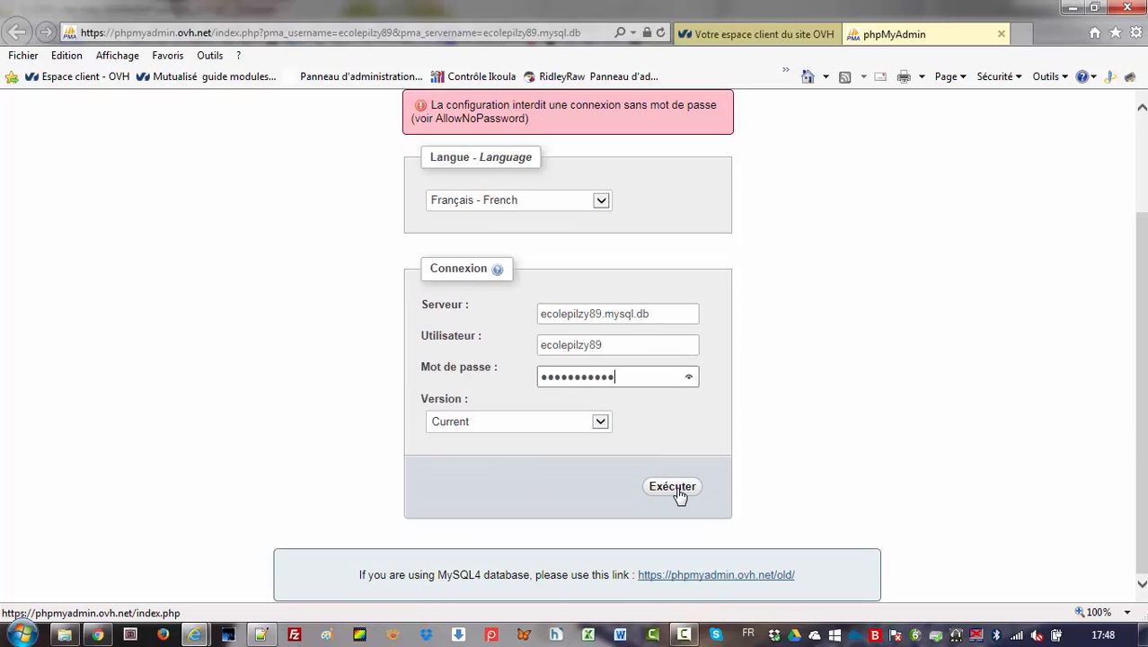
pyautogui.click(680, 495)
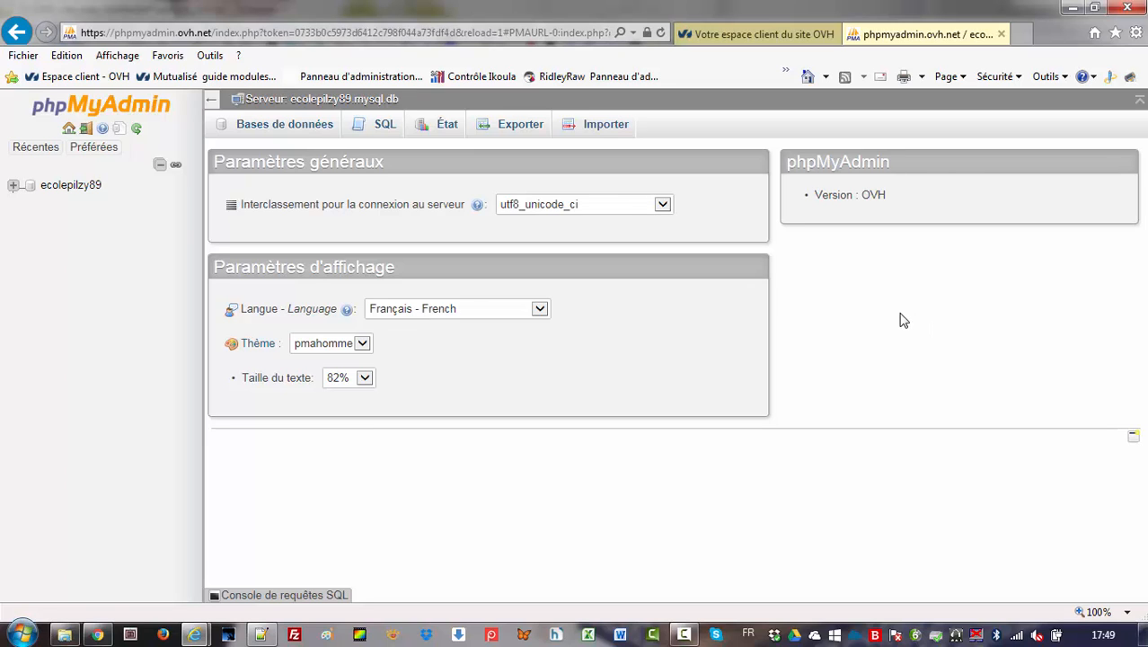
# Step: Expand the ecolepilzy89 database in full-screen view, examine its first tables' structure and display the contents of mod117_commentmeta
pyautogui.press('F11')
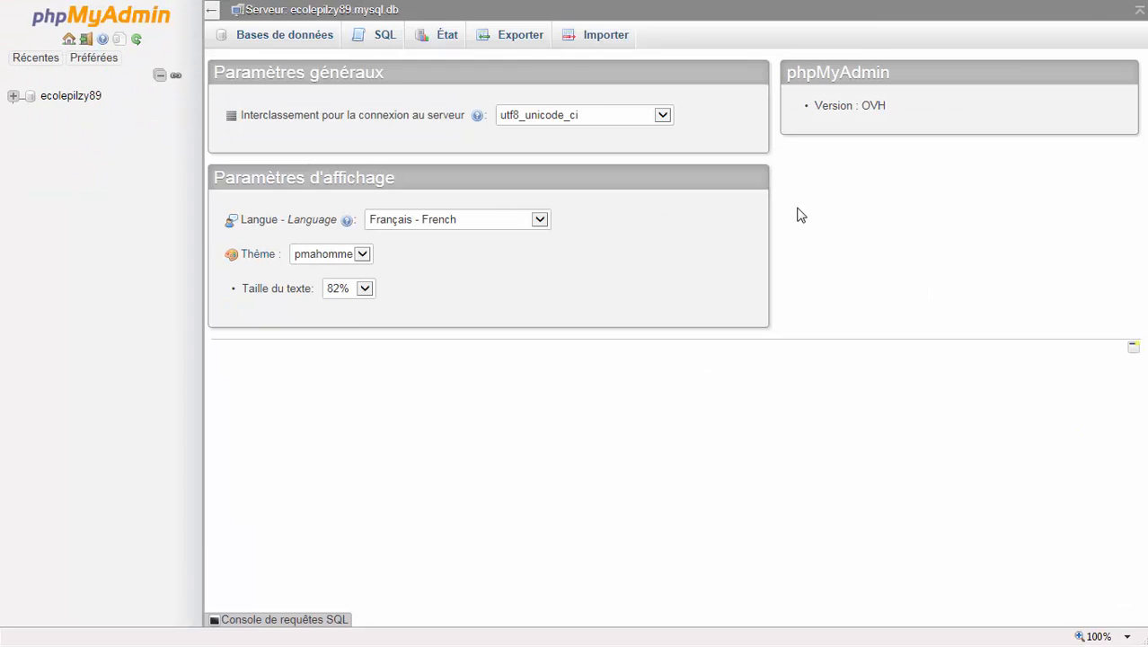
pyautogui.click(13, 96)
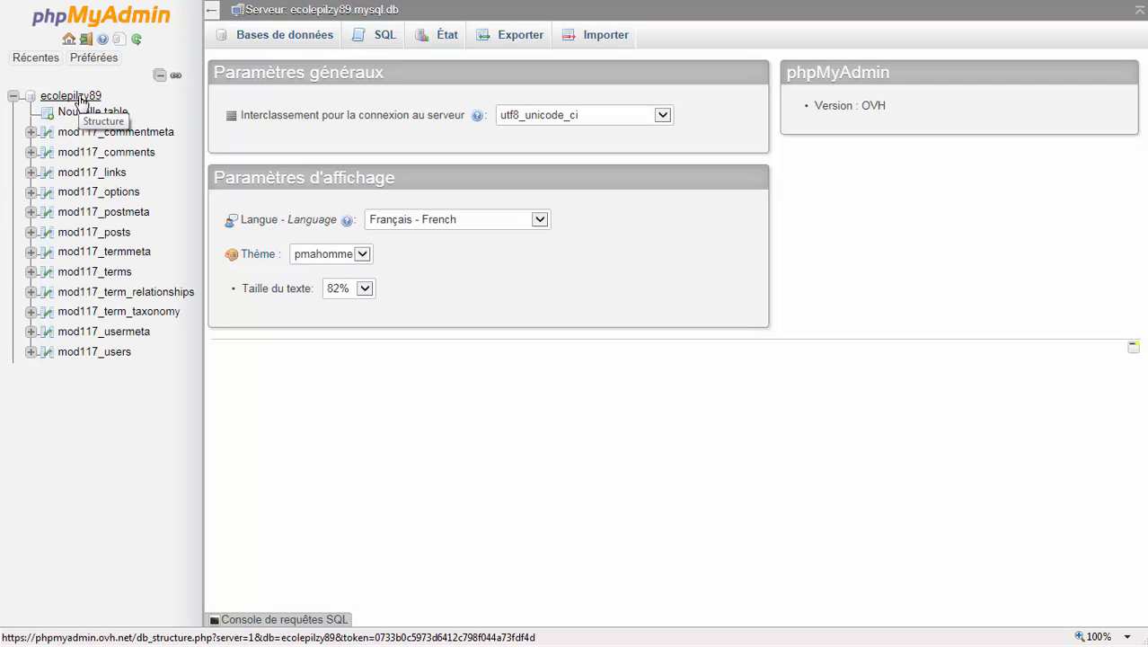
pyautogui.click(31, 133)
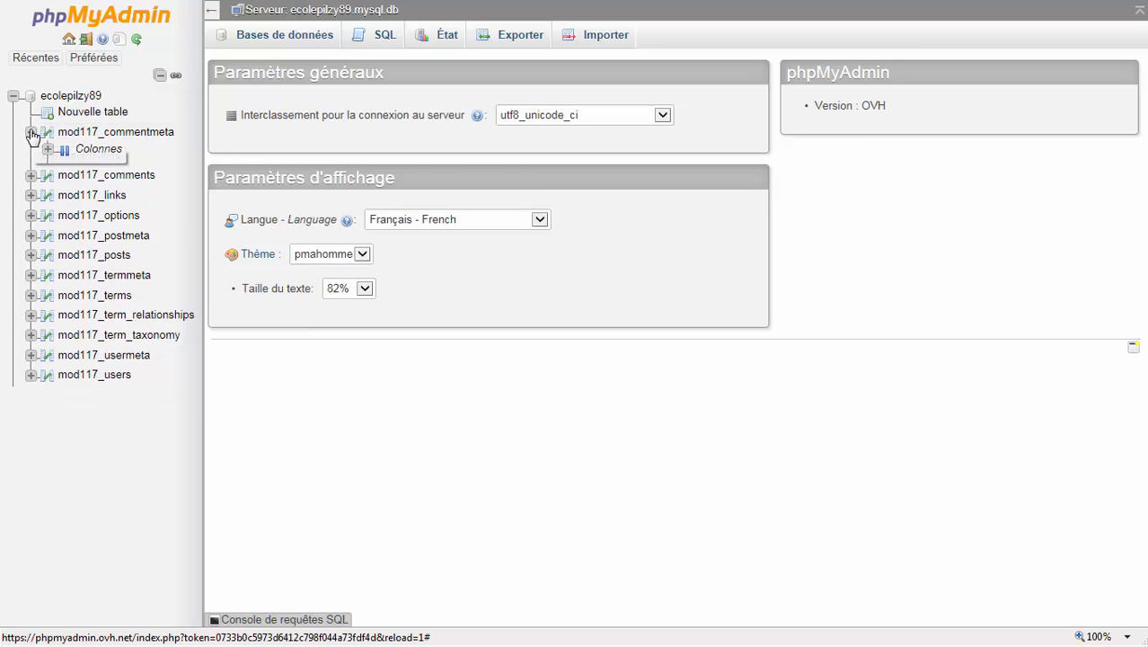
pyautogui.click(32, 133)
pyautogui.click(30, 153)
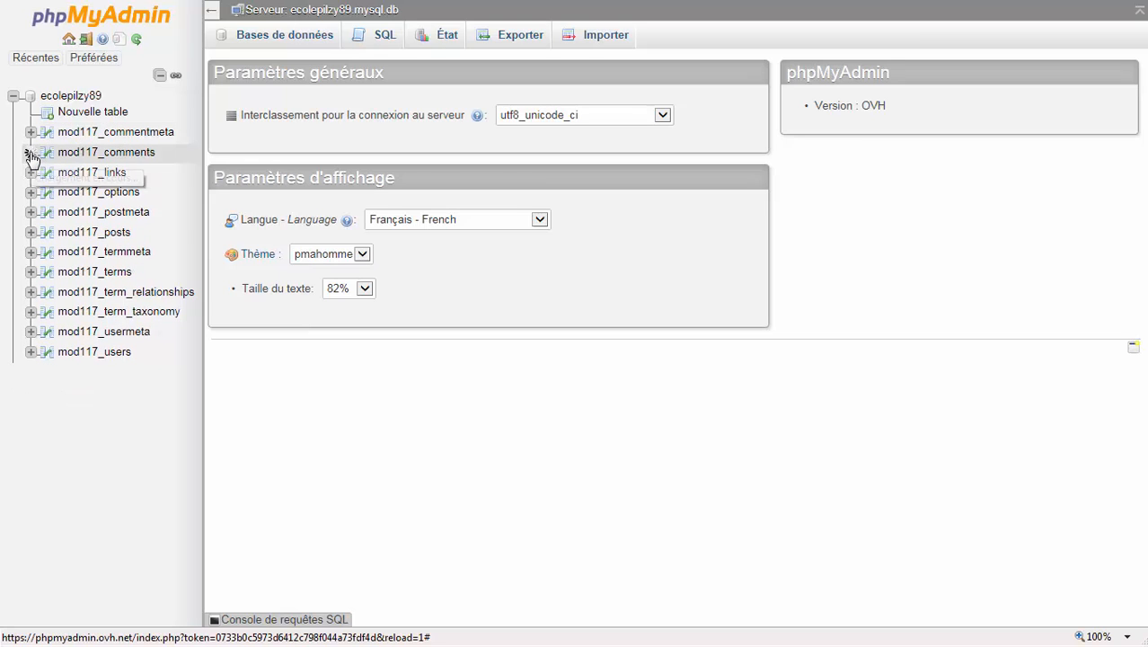
pyautogui.click(31, 153)
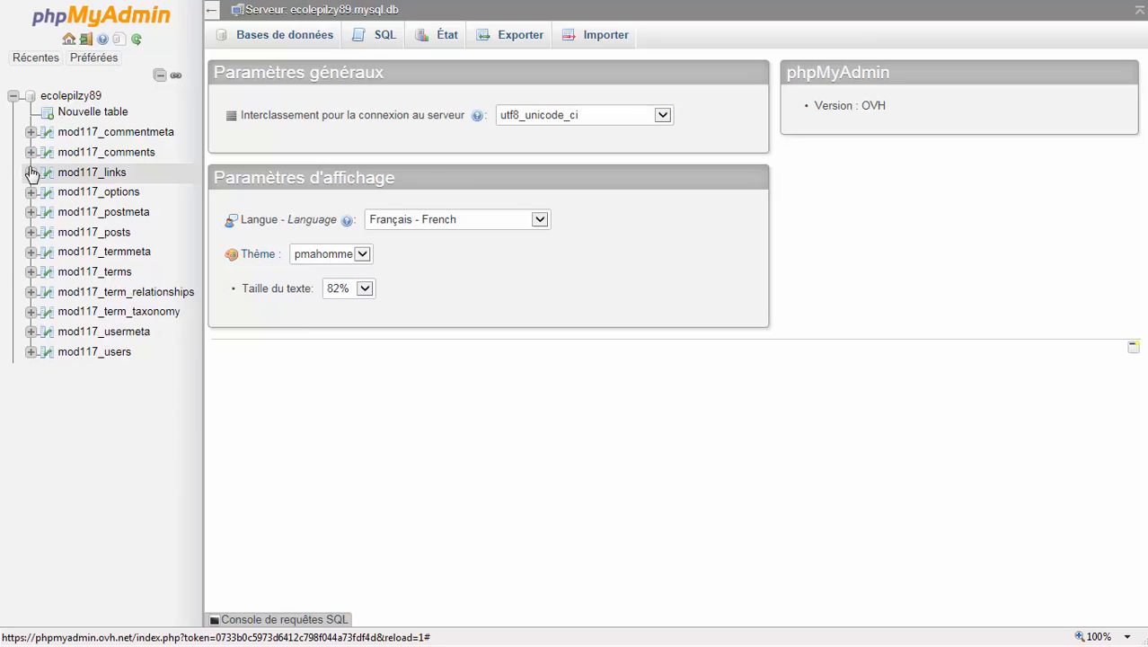
pyautogui.click(30, 173)
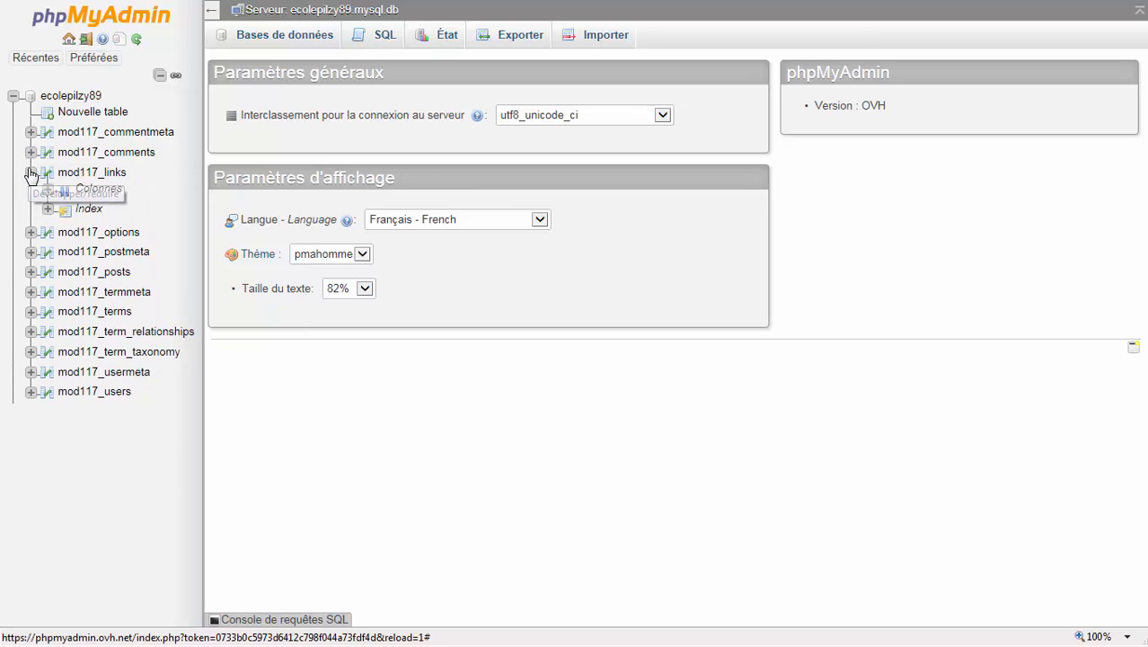
pyautogui.click(31, 173)
pyautogui.click(133, 135)
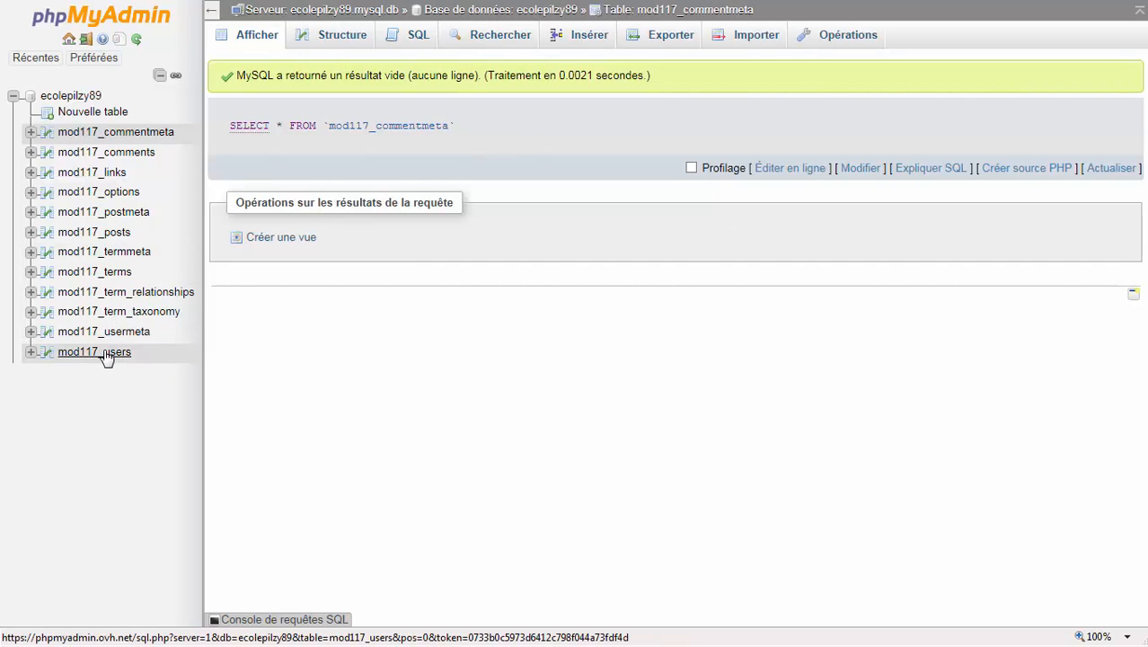
# Step: Display the contents of mod117_termmeta, collapse the ecolepilzy89 table tree and close phpMyAdmin after leaving full-screen view
pyautogui.click(115, 258)
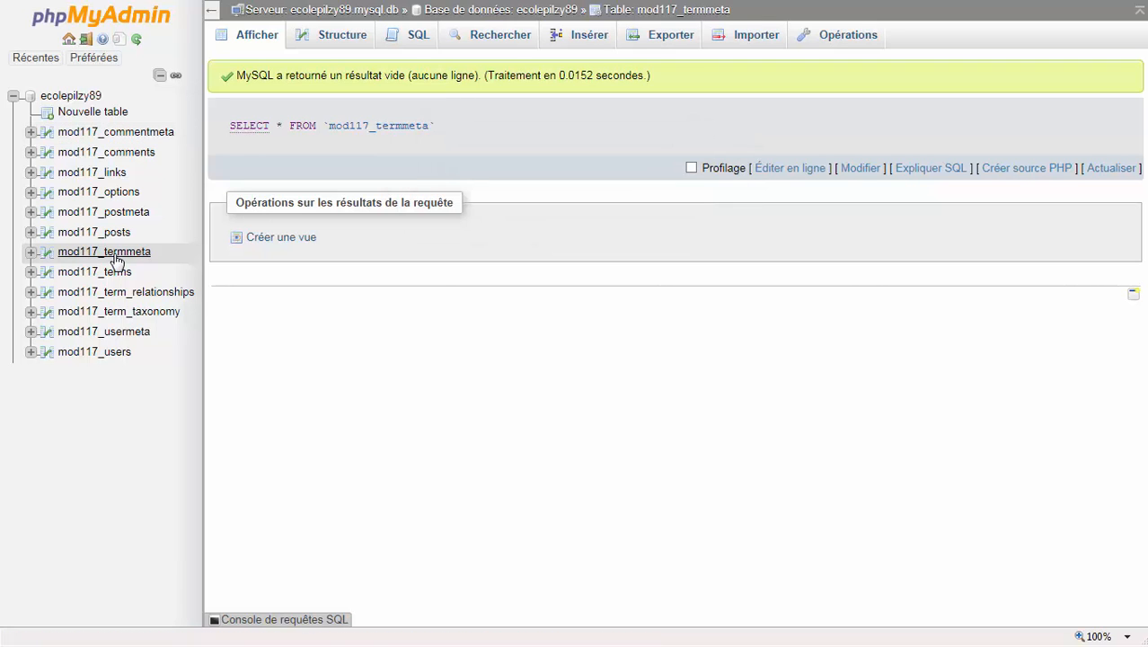
pyautogui.click(13, 95)
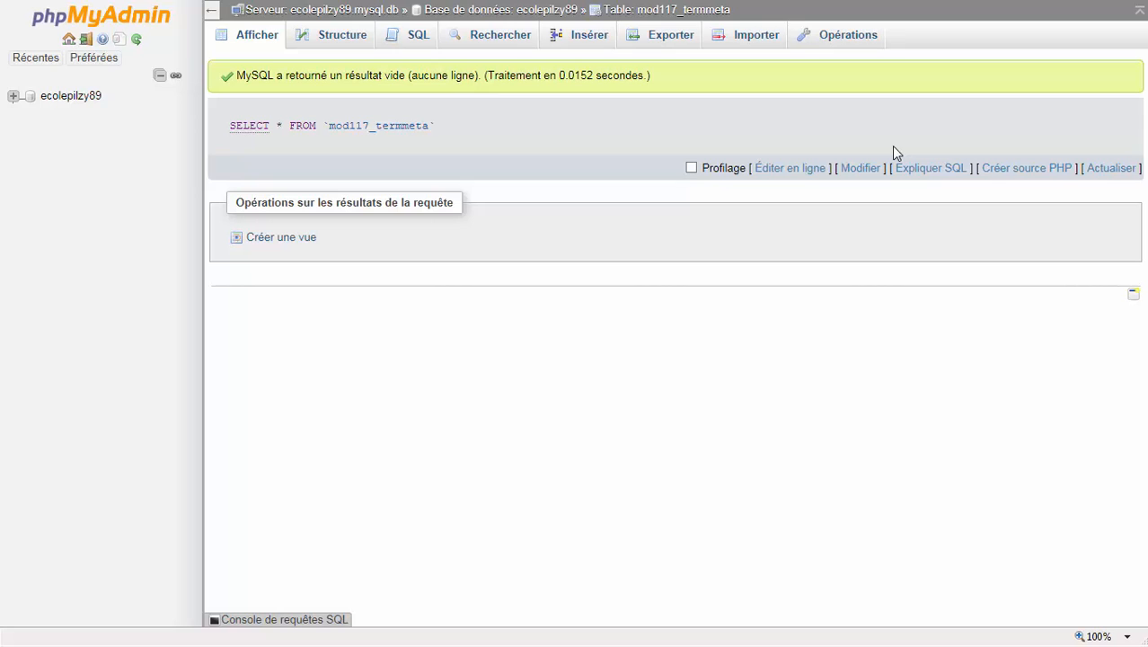
pyautogui.press('F11')
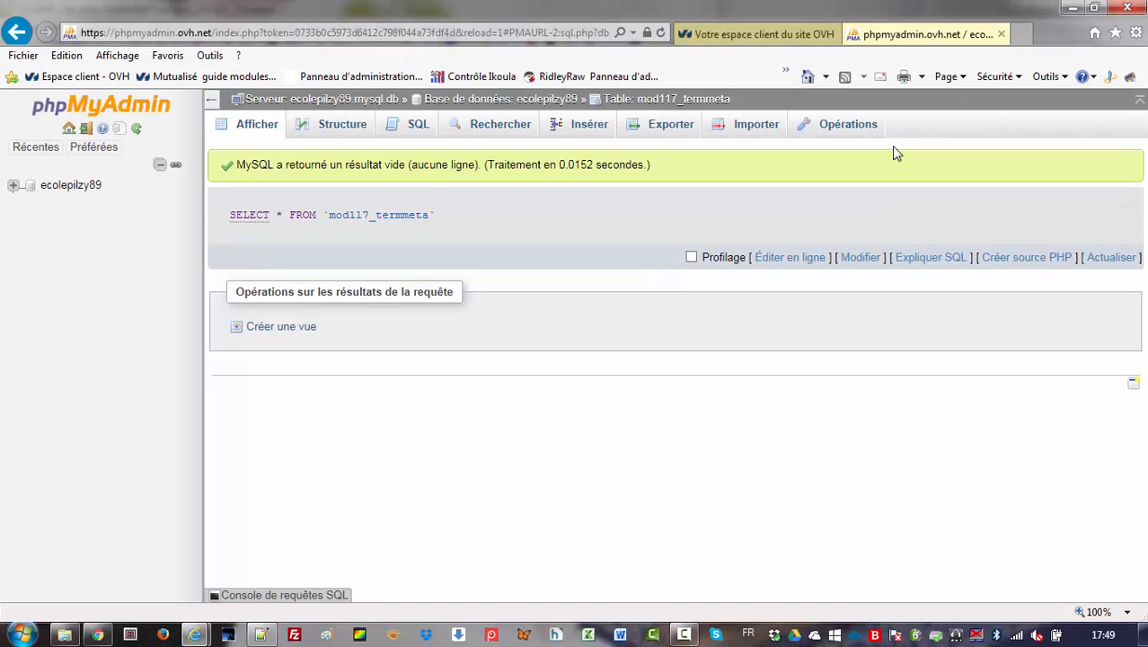
pyautogui.click(1003, 34)
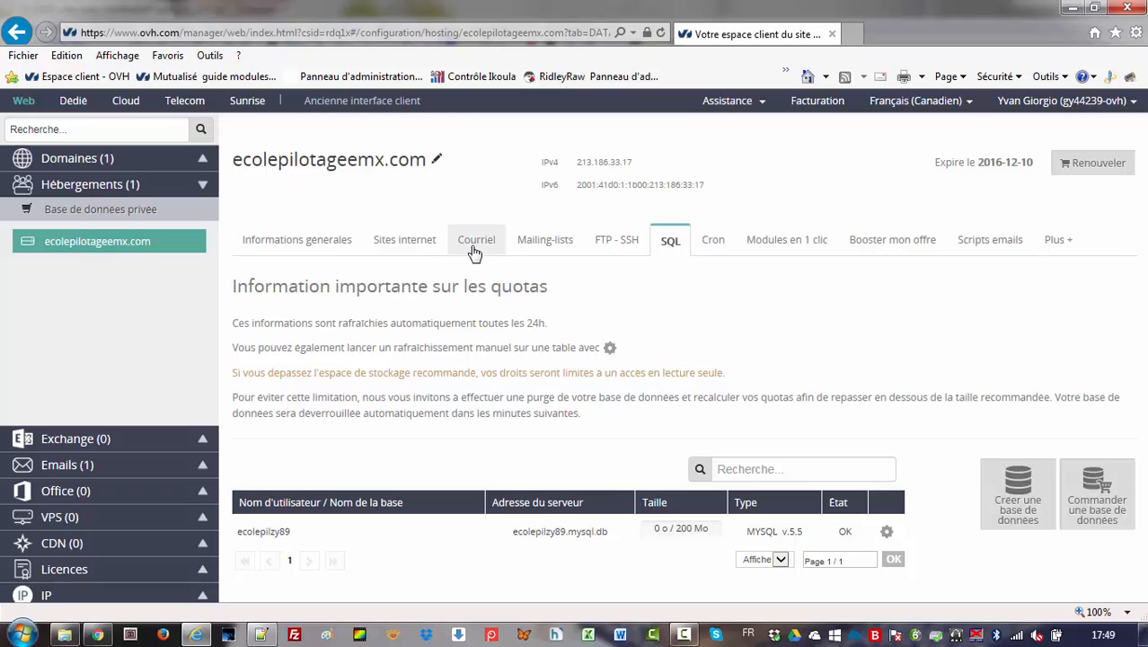
# Step: Review the hosting's installed one-click modules, the SQL database entry and the actions available for the ecolepilzy89 database
pyautogui.click(770, 242)
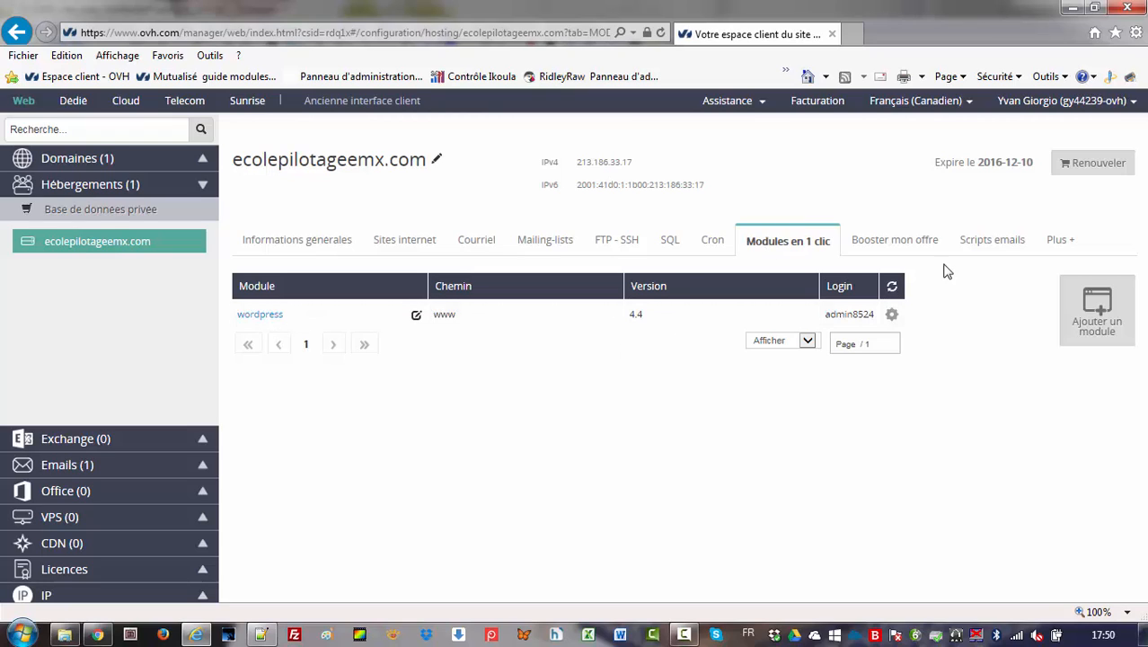
pyautogui.click(670, 240)
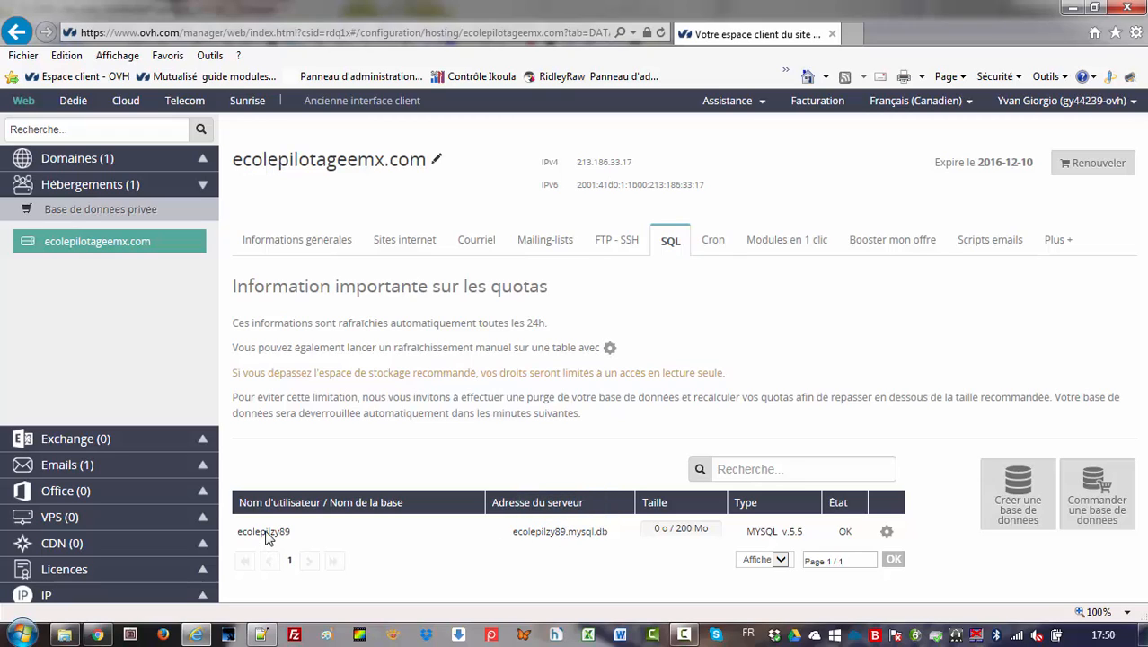
pyautogui.click(887, 532)
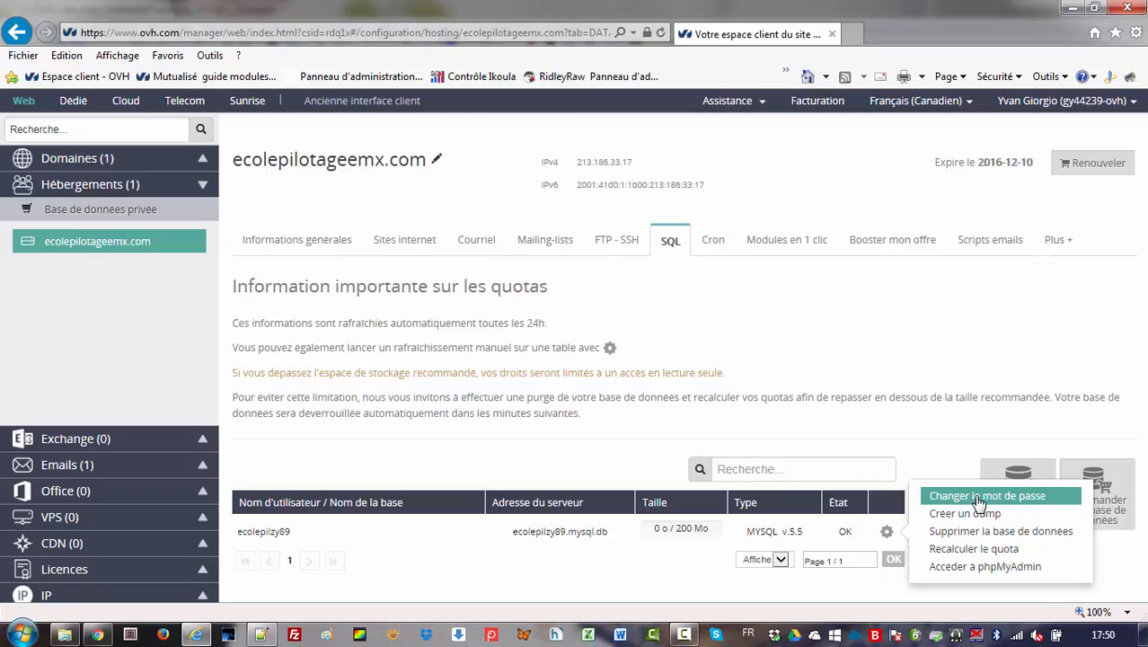
pyautogui.click(940, 441)
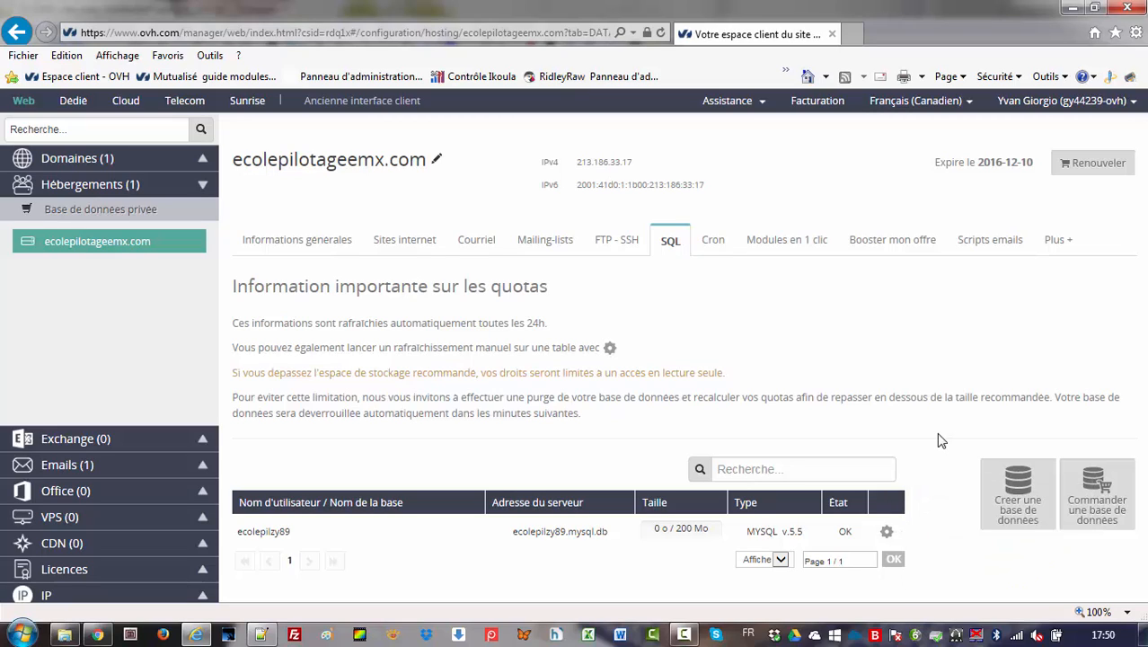